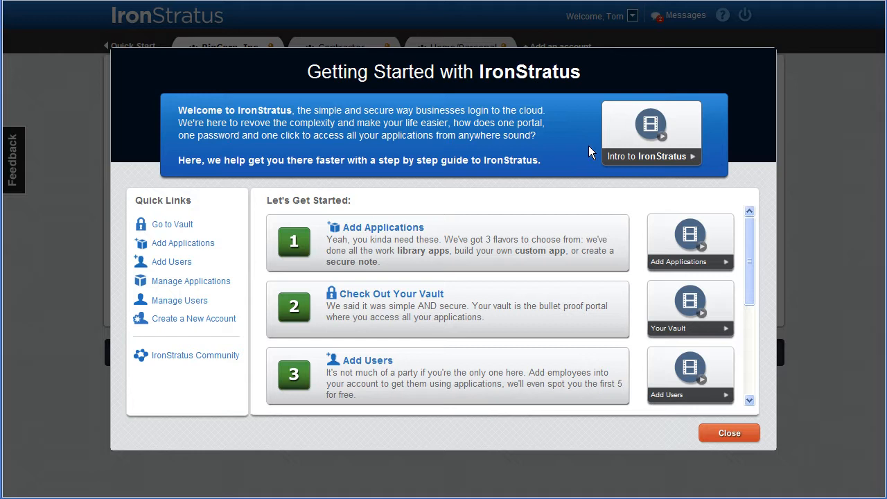
# Step: Close the Getting Started with IronStratus guide
pyautogui.click(733, 435)
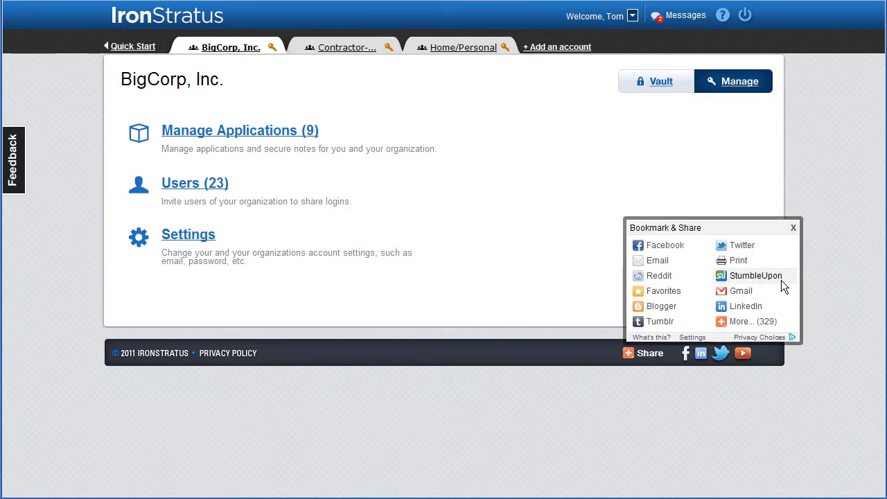
# Step: Dismiss the Bookmark & Share popup and go to BigCorp's managed applications list
pyautogui.click(794, 228)
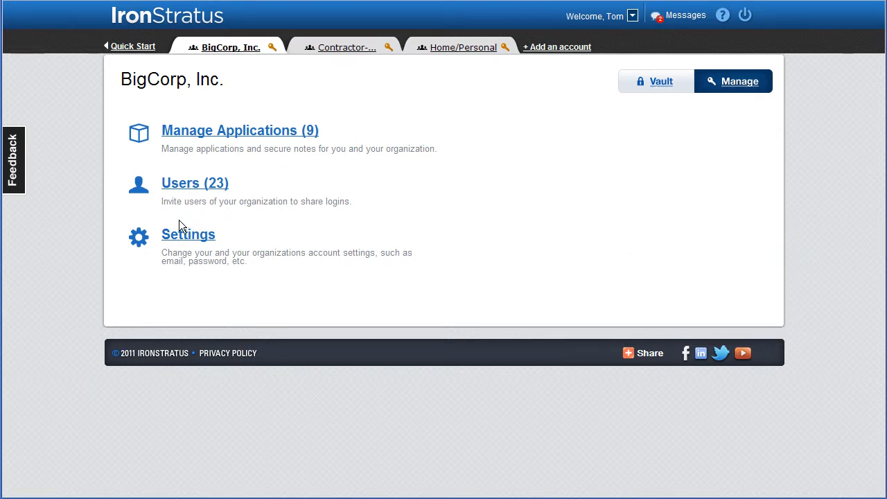
pyautogui.click(237, 133)
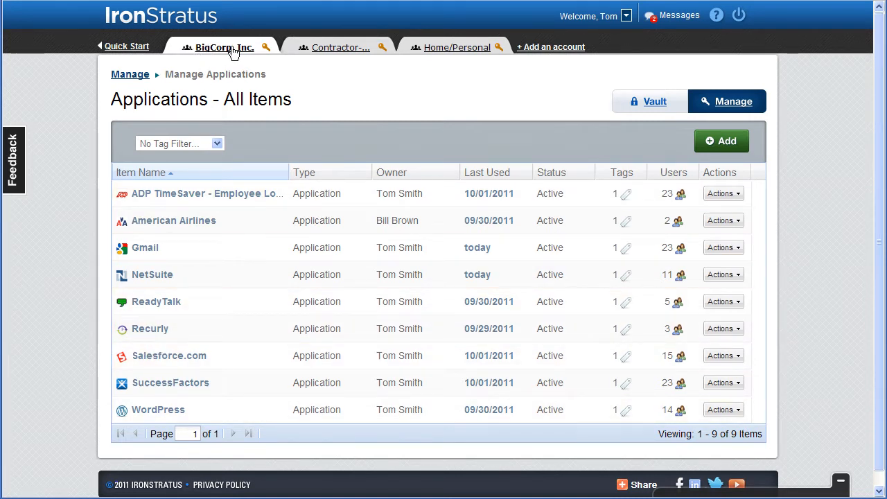
# Step: Add a library application, browsing letter filters, then search 'opena' and select OpenAir
pyautogui.click(715, 144)
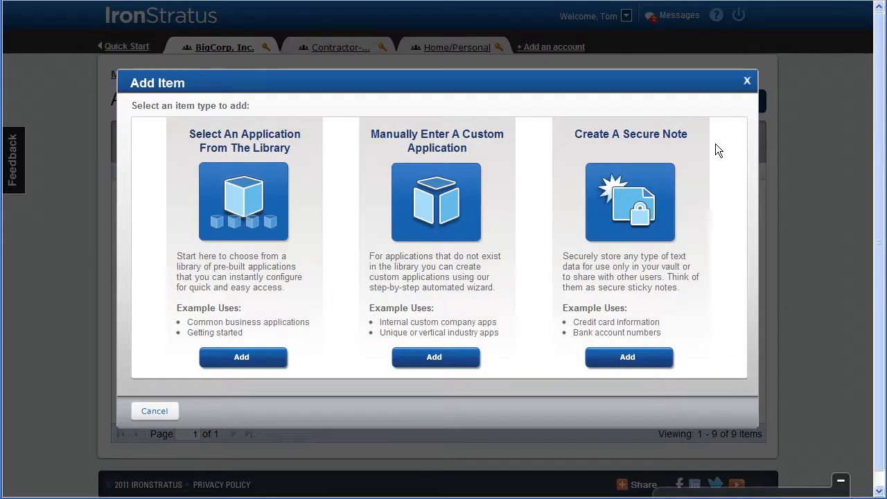
pyautogui.click(241, 357)
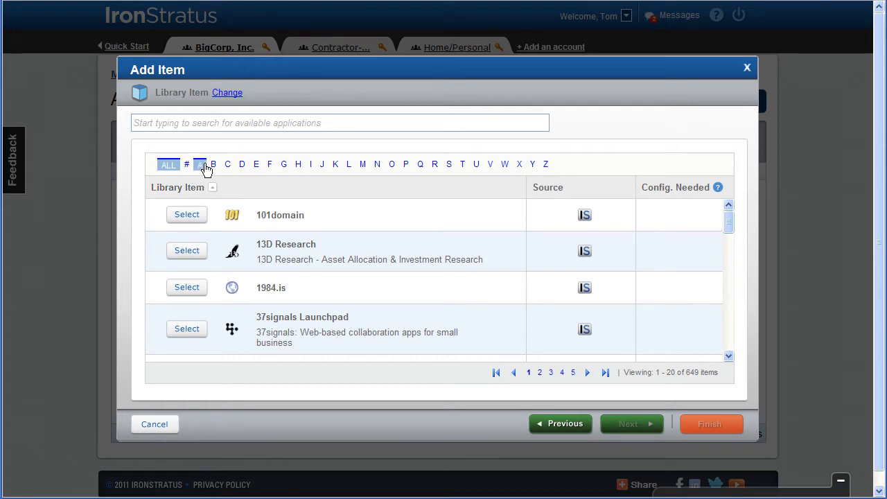
pyautogui.click(239, 167)
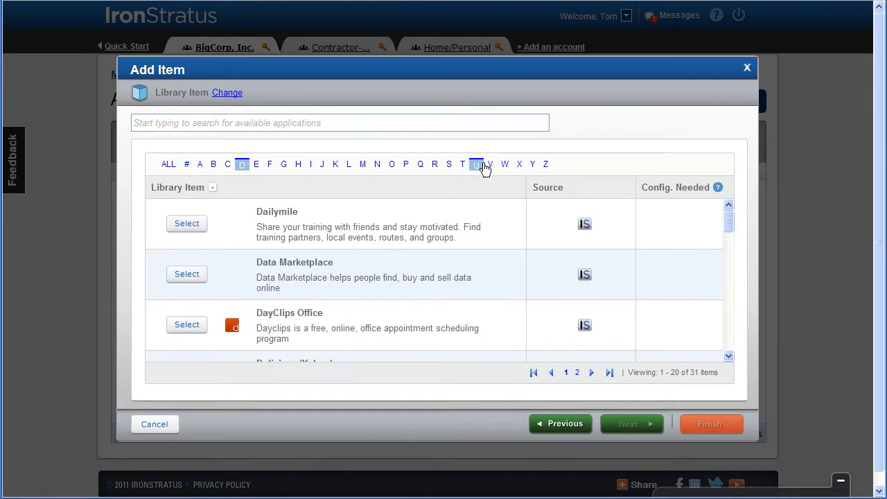
pyautogui.click(489, 165)
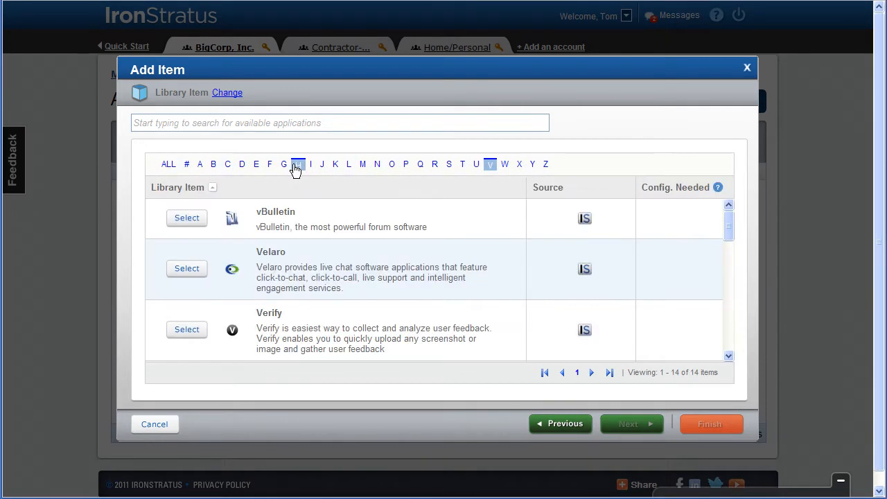
pyautogui.click(296, 169)
pyautogui.click(169, 163)
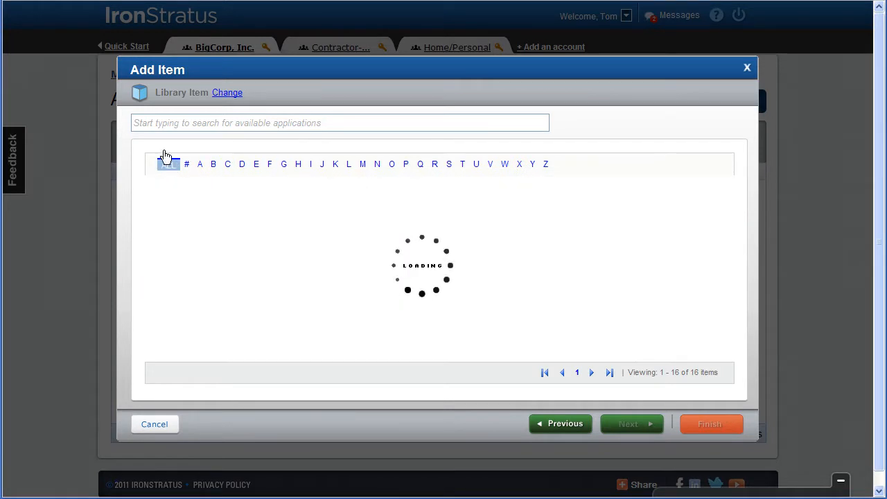
pyautogui.click(162, 119)
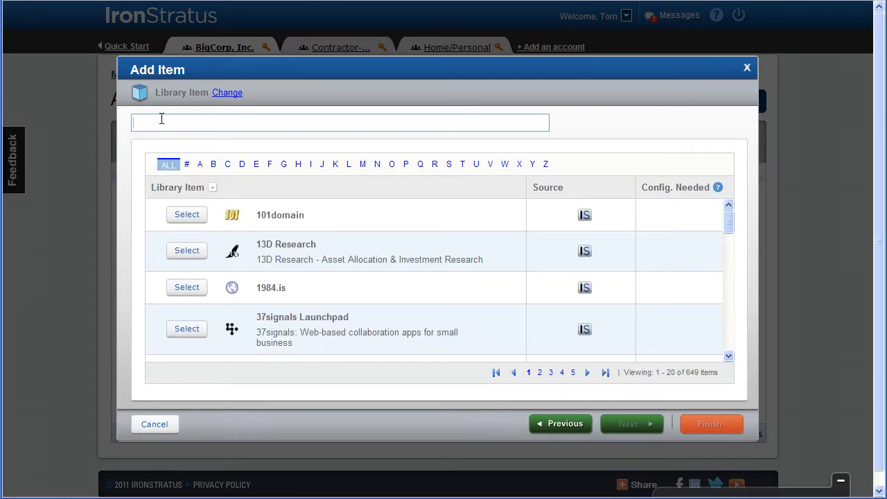
pyautogui.write('opena')
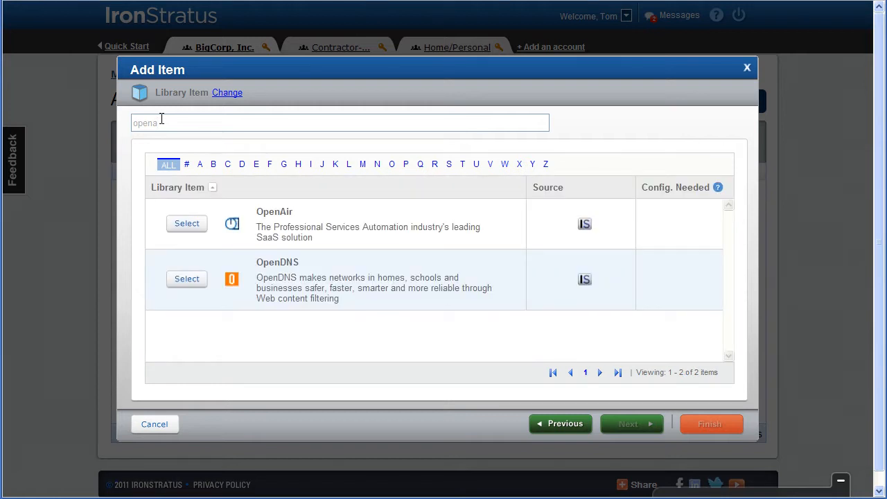
pyautogui.click(185, 225)
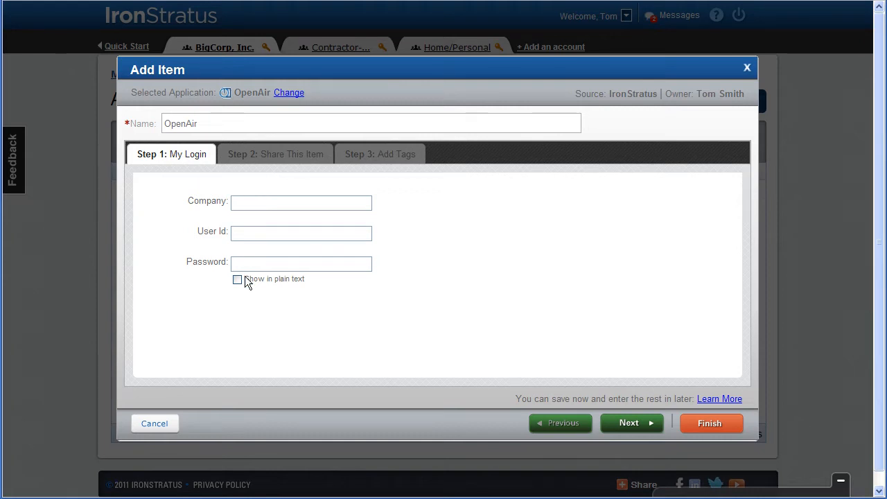
# Step: Keep the OpenAir item private instead of sharing it with other users
pyautogui.click(627, 423)
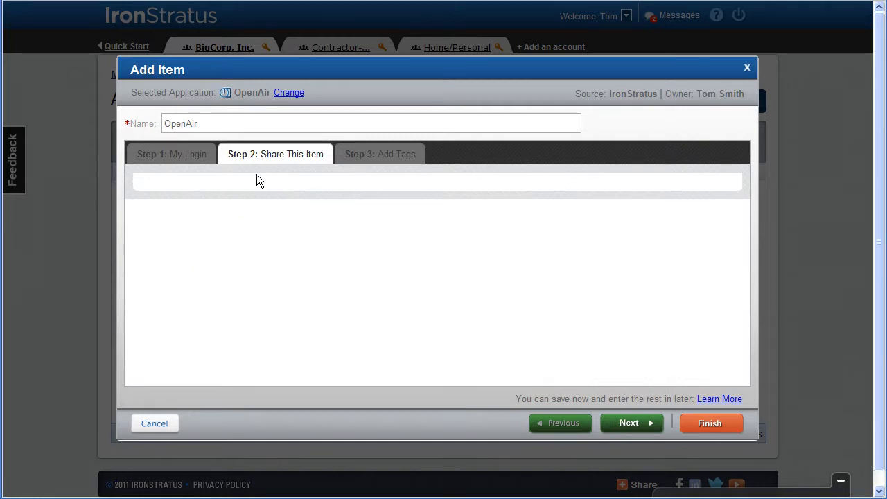
pyautogui.click(155, 220)
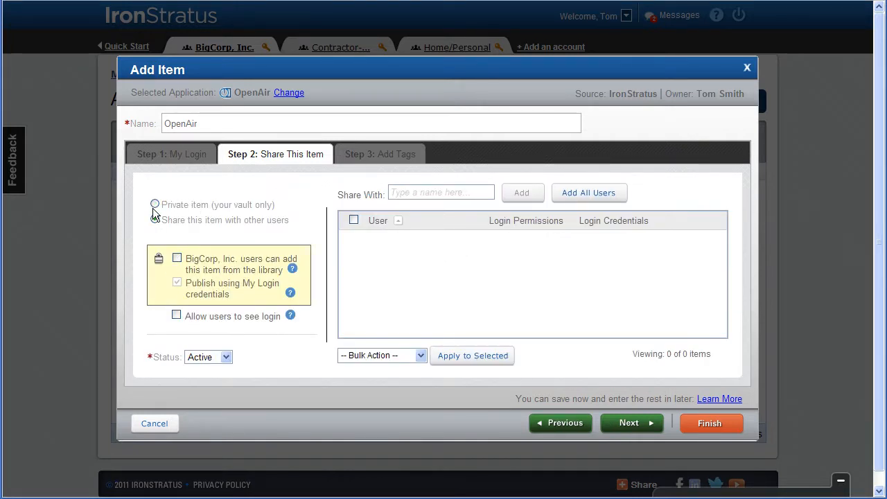
pyautogui.click(154, 205)
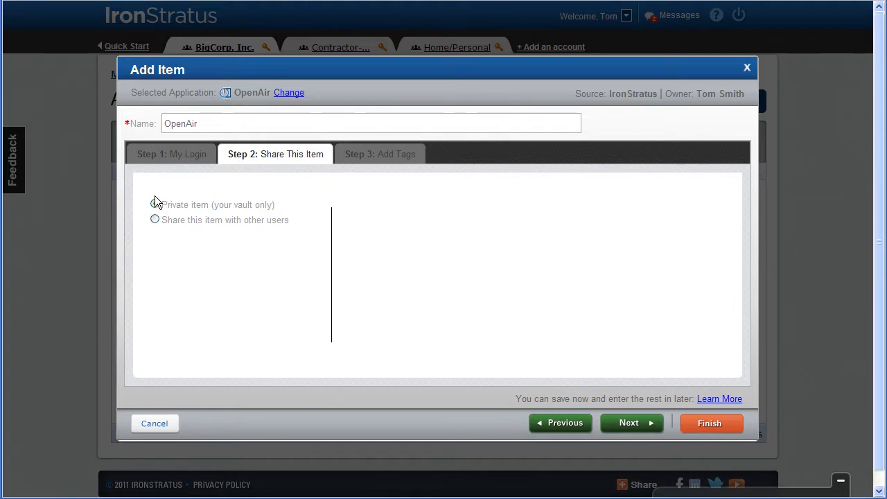
pyautogui.click(639, 425)
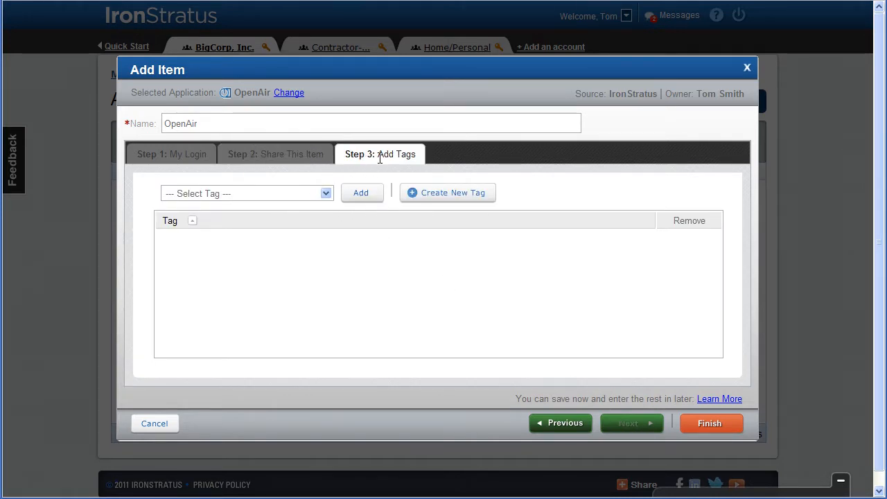
# Step: Tag OpenAir as Restricted App and save the vault item
pyautogui.click(325, 194)
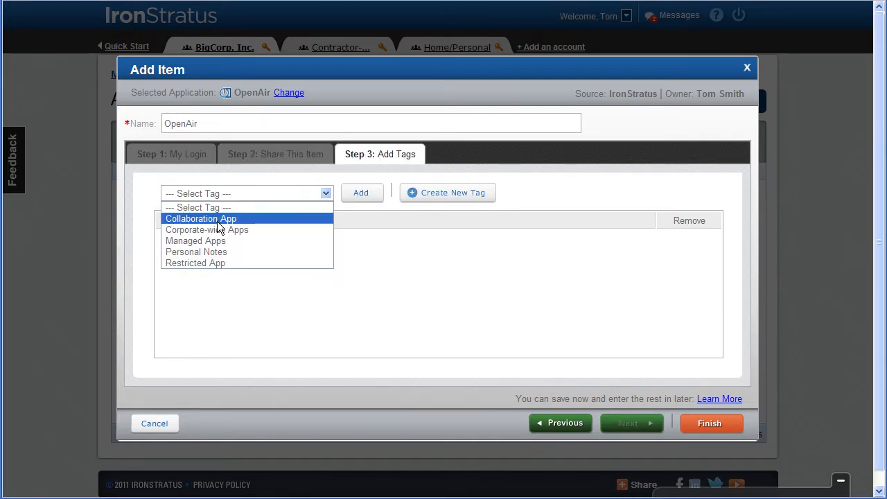
pyautogui.click(193, 262)
pyautogui.click(363, 196)
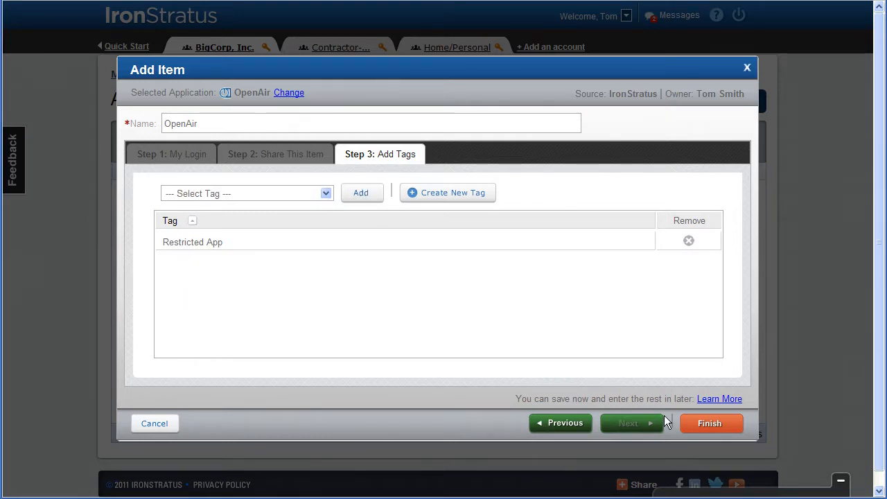
pyautogui.click(710, 423)
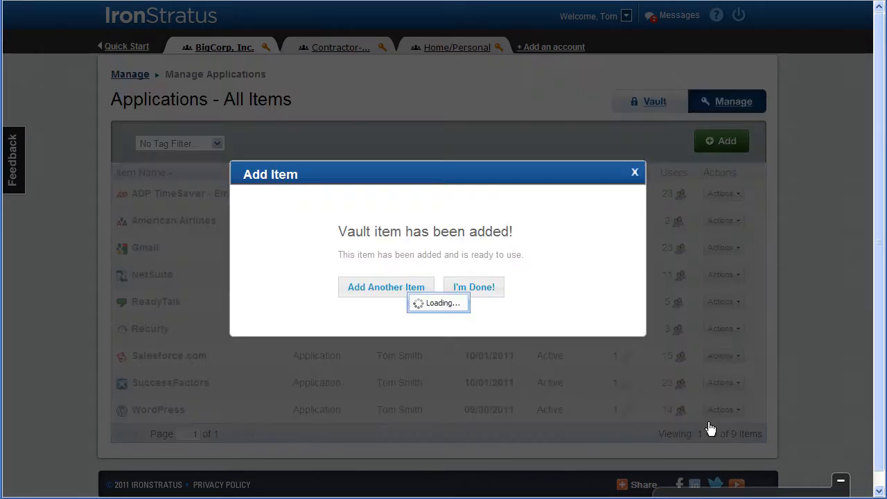
# Step: Return to the applications list and review OpenAir's single assigned user
pyautogui.click(471, 294)
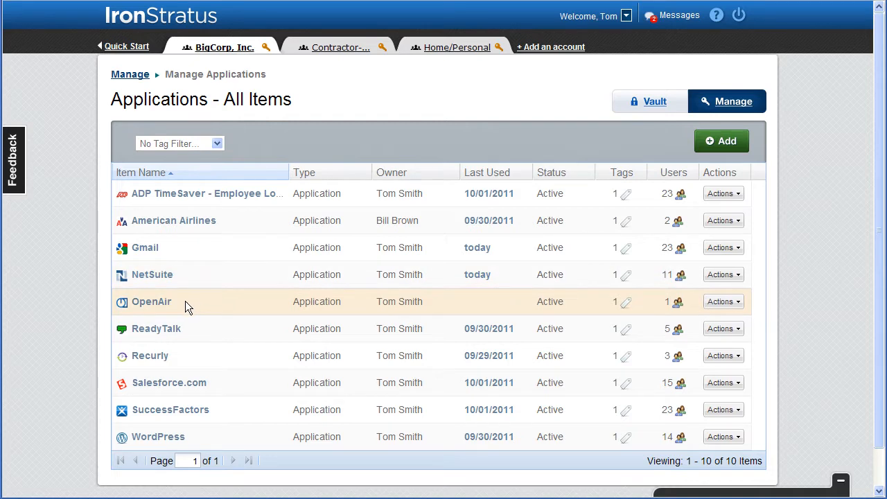
pyautogui.click(678, 303)
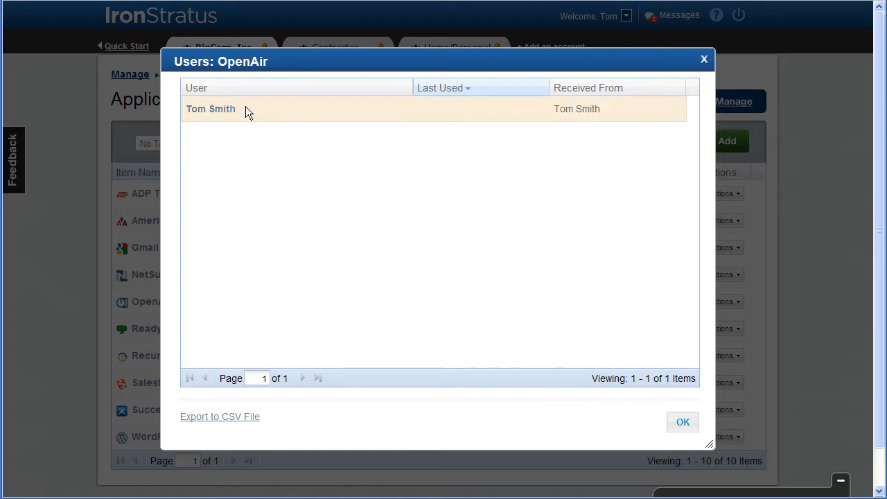
pyautogui.click(680, 422)
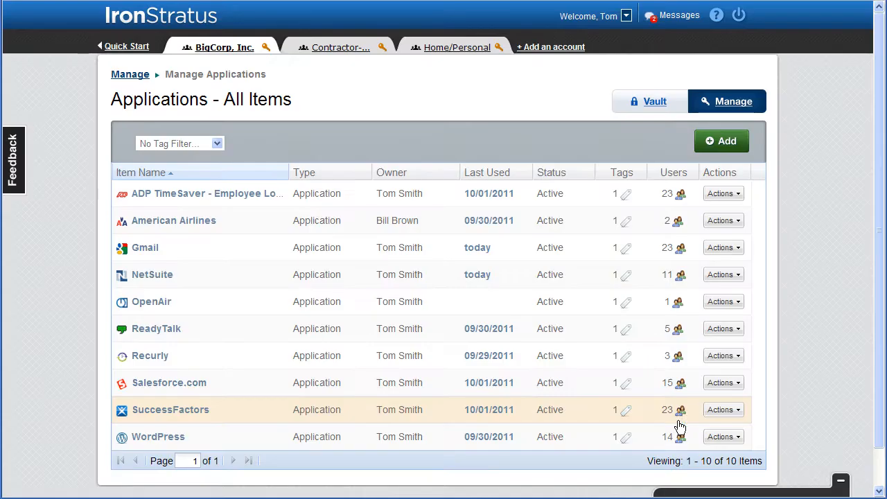
pyautogui.click(725, 142)
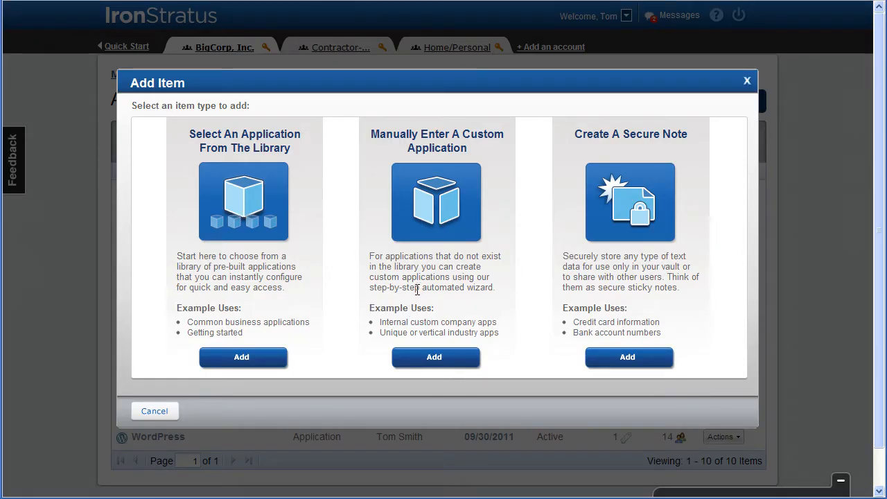
# Step: Create a custom 'SlideShare' application with its pasted login URL, username and password
pyautogui.click(434, 358)
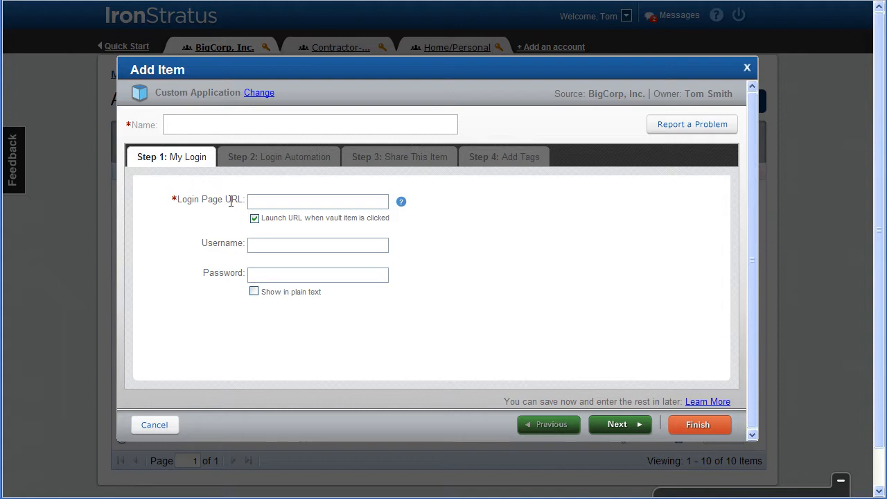
pyautogui.write('SlideShare')
pyautogui.click(261, 201)
pyautogui.write('https://www.slideshare.net/login#')
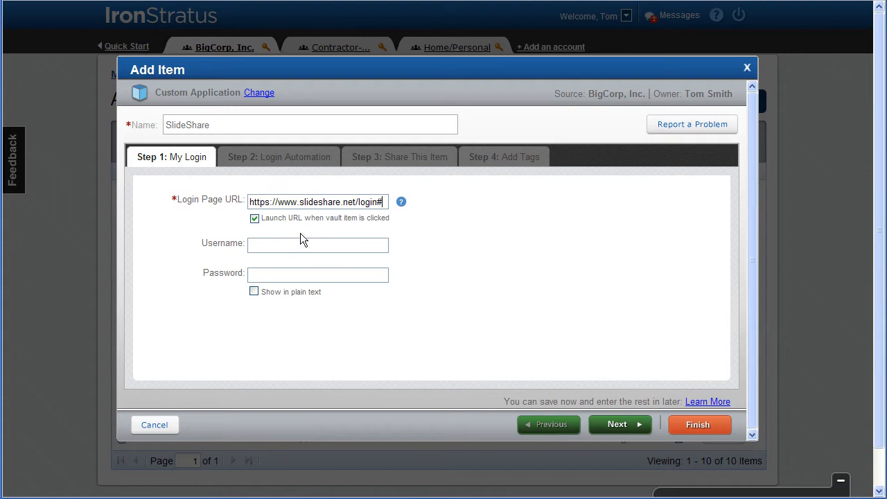
pyautogui.click(284, 244)
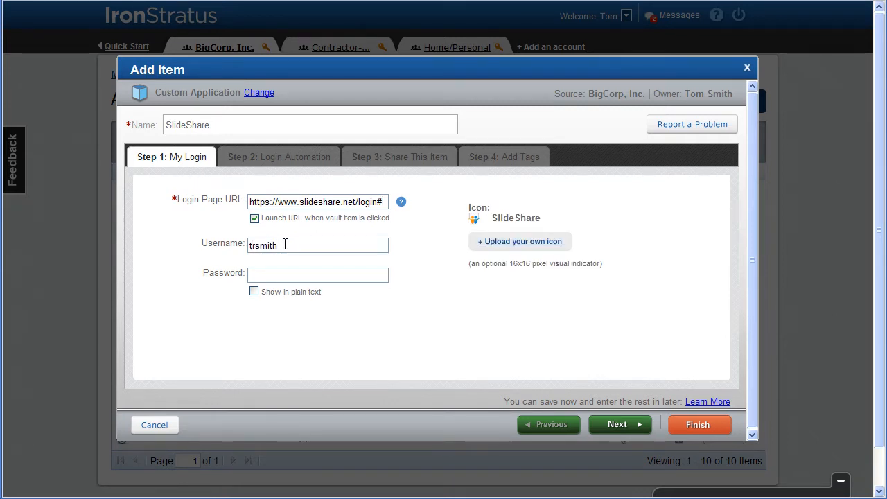
pyautogui.write('••••••••••••••')
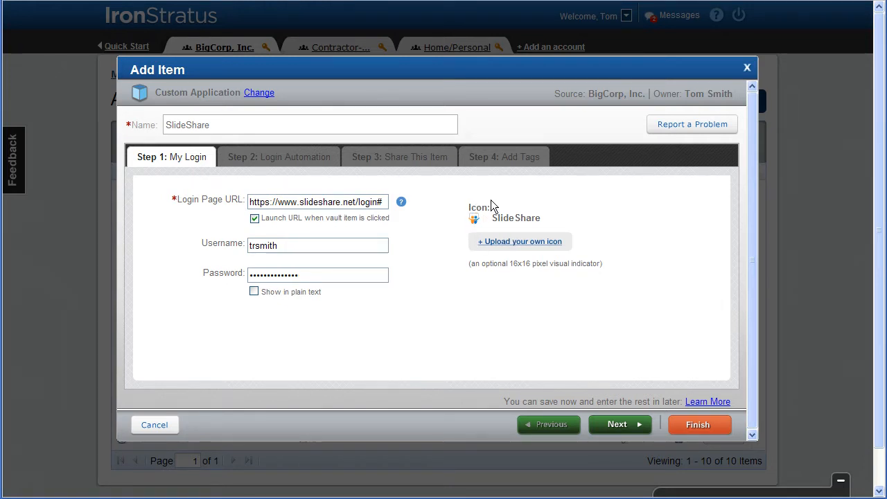
pyautogui.click(612, 424)
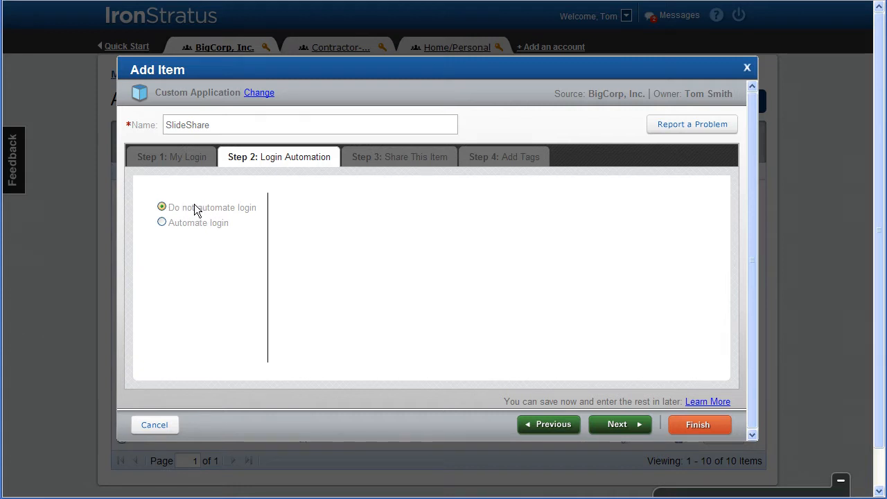
# Step: Choose Automate login for SlideShare and launch the Auto Login Creation Wizard
pyautogui.click(162, 222)
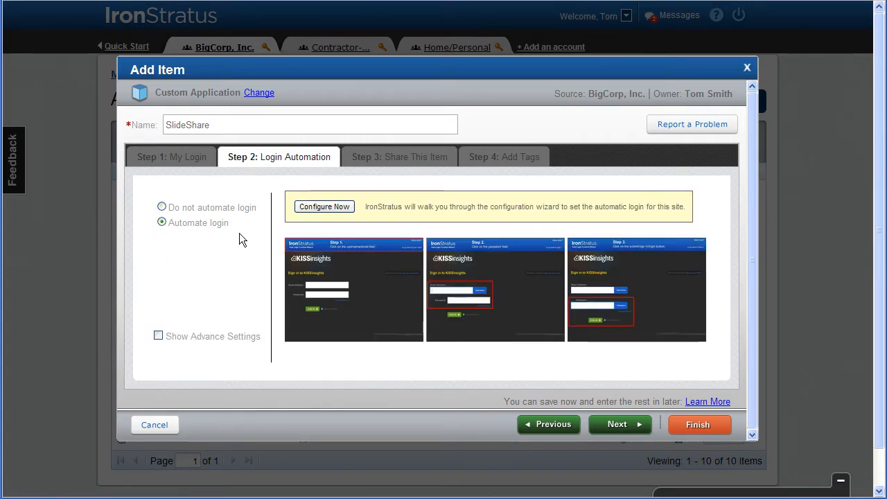
pyautogui.click(325, 207)
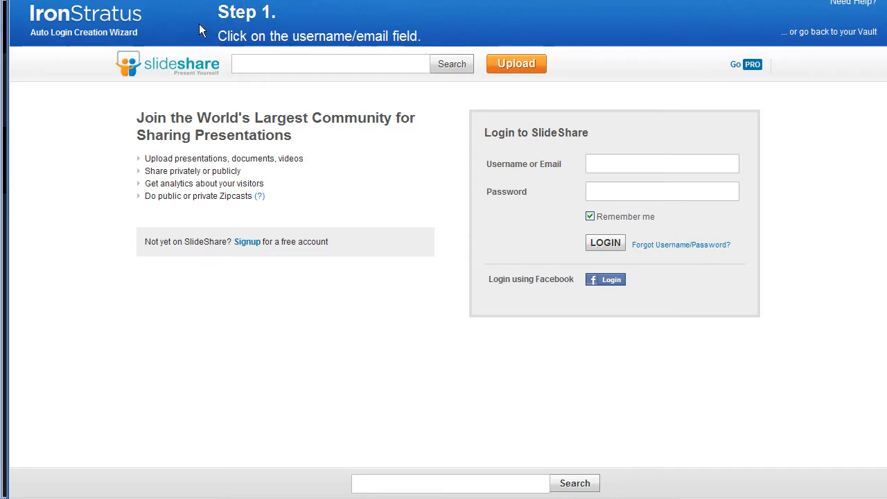
# Step: Record SlideShare's auto-login from its username, password and LOGIN fields, then return to the wizard
pyautogui.click(595, 165)
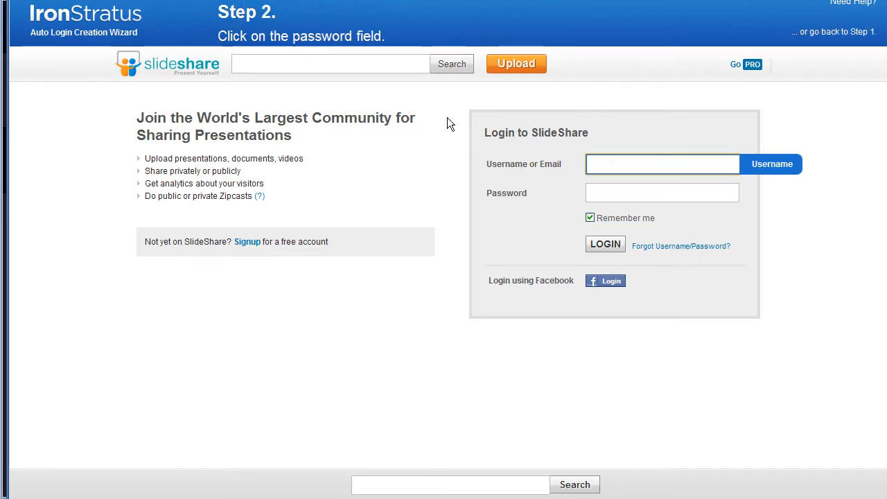
pyautogui.click(594, 192)
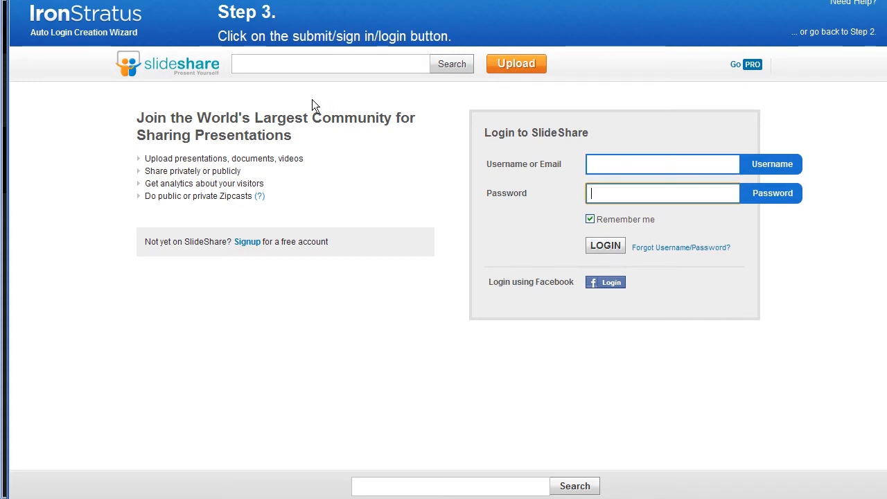
pyautogui.click(594, 248)
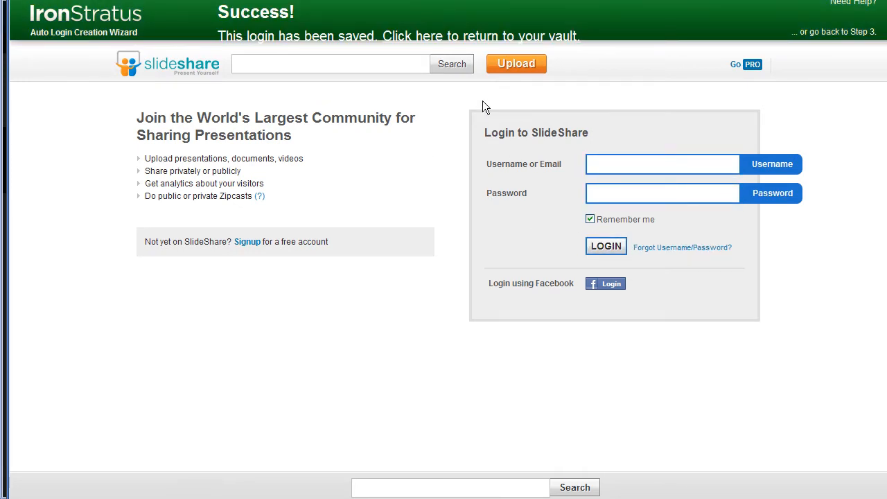
pyautogui.click(442, 39)
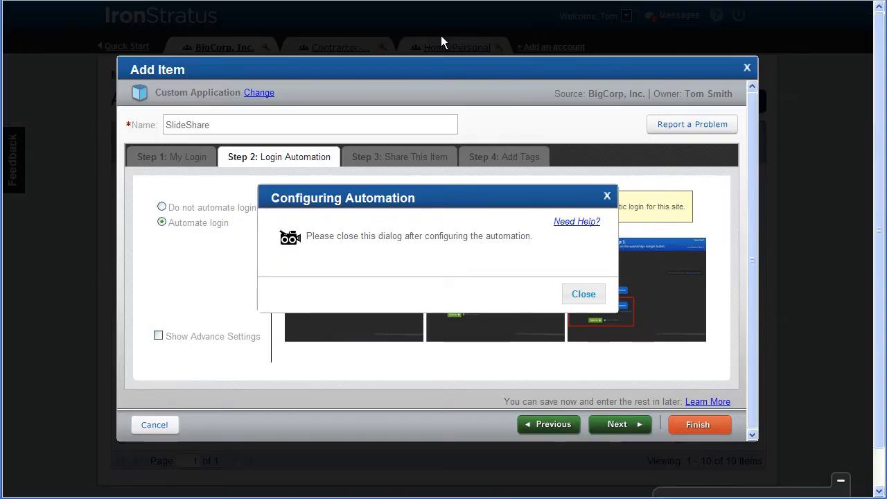
pyautogui.click(582, 295)
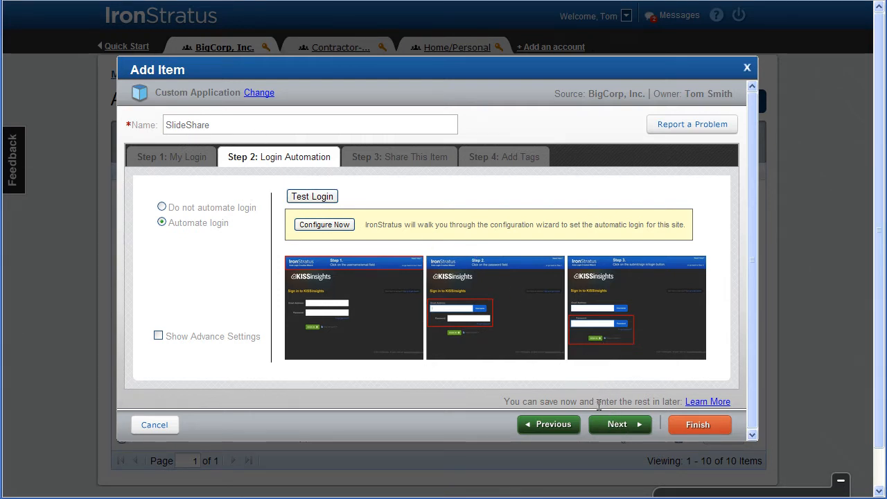
pyautogui.click(619, 425)
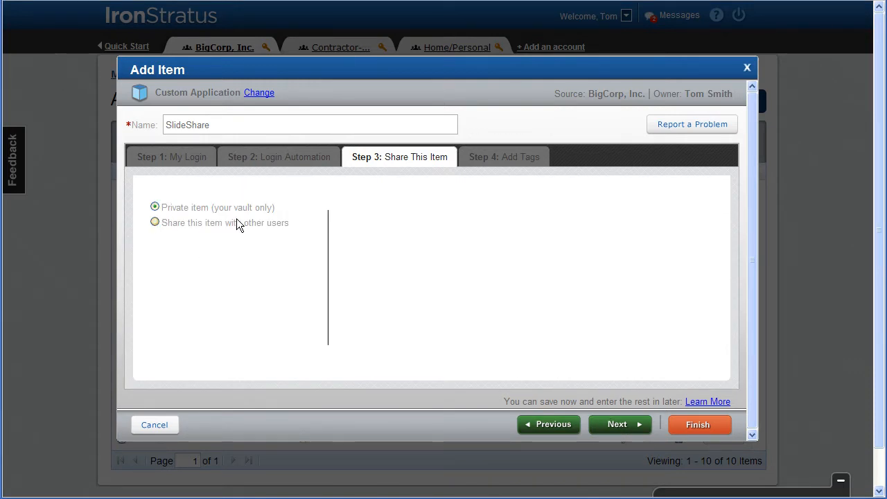
# Step: Share SlideShare with other users, adding all users and bulk-removing the checked ones
pyautogui.click(154, 222)
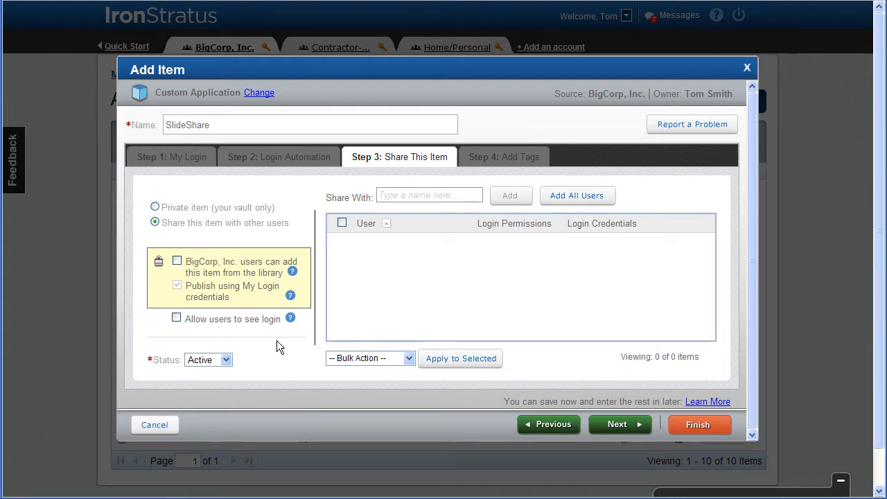
pyautogui.click(562, 198)
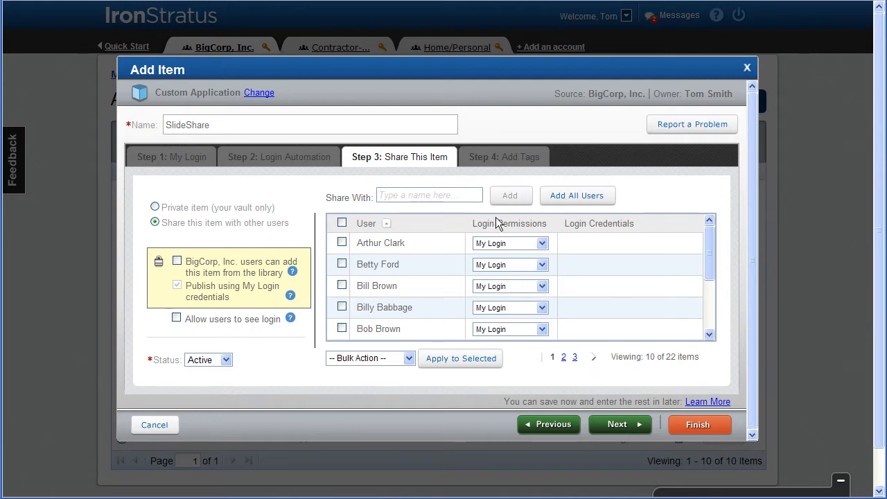
pyautogui.click(342, 223)
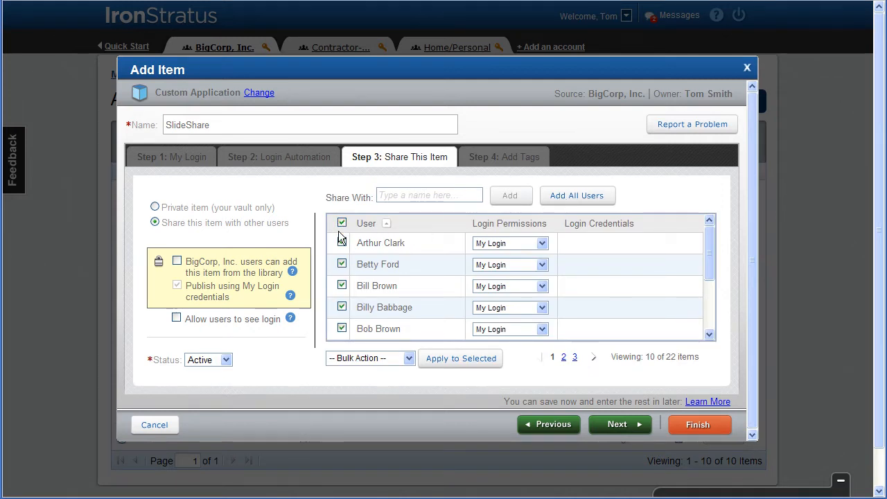
pyautogui.click(409, 359)
pyautogui.click(377, 429)
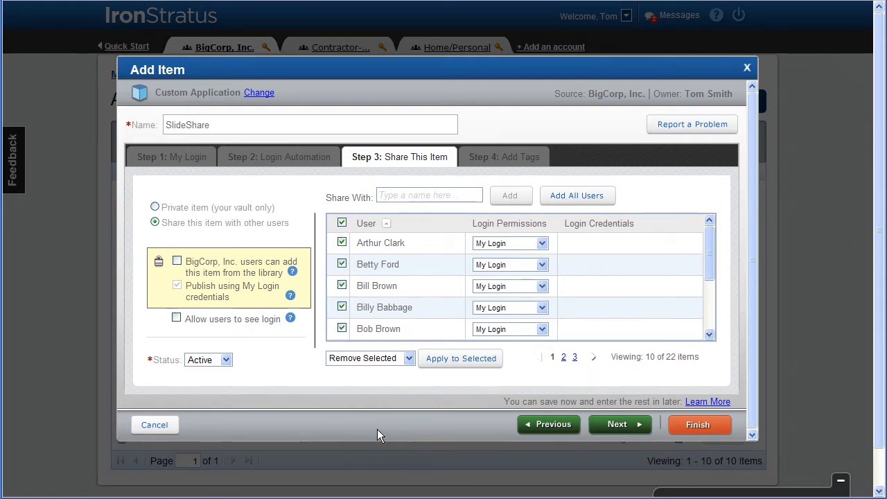
pyautogui.click(451, 359)
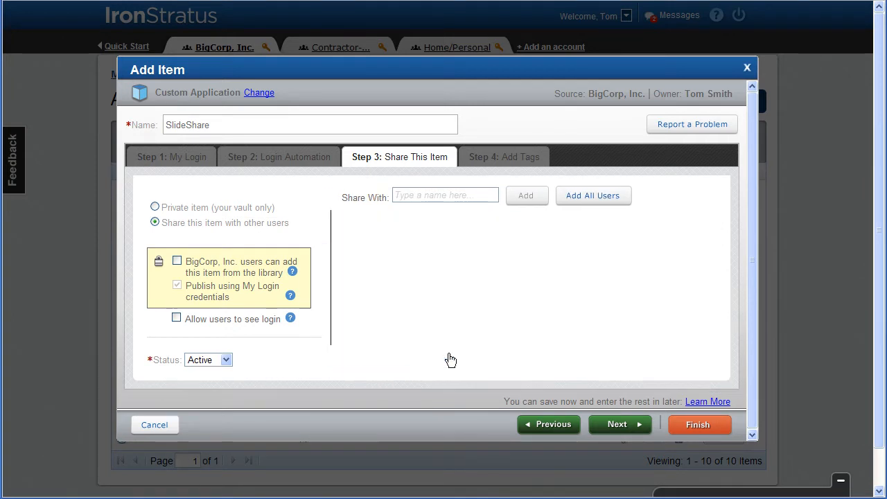
# Step: Bulk-remove three more users and keep the remaining users on My Login permission
pyautogui.click(341, 241)
pyautogui.click(343, 328)
pyautogui.click(342, 265)
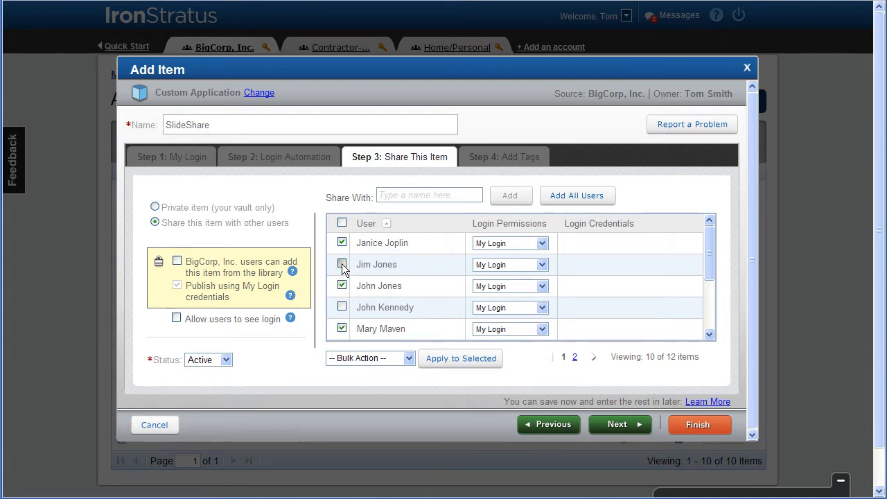
pyautogui.click(409, 359)
pyautogui.click(375, 431)
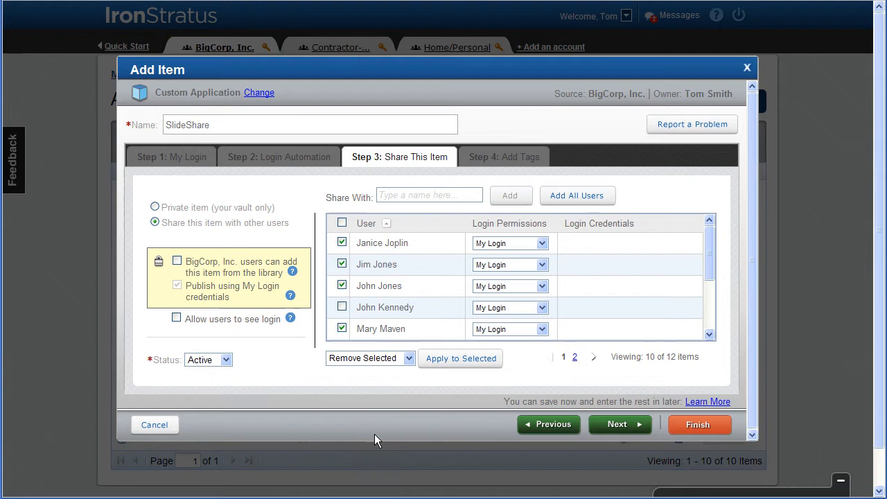
pyautogui.click(446, 359)
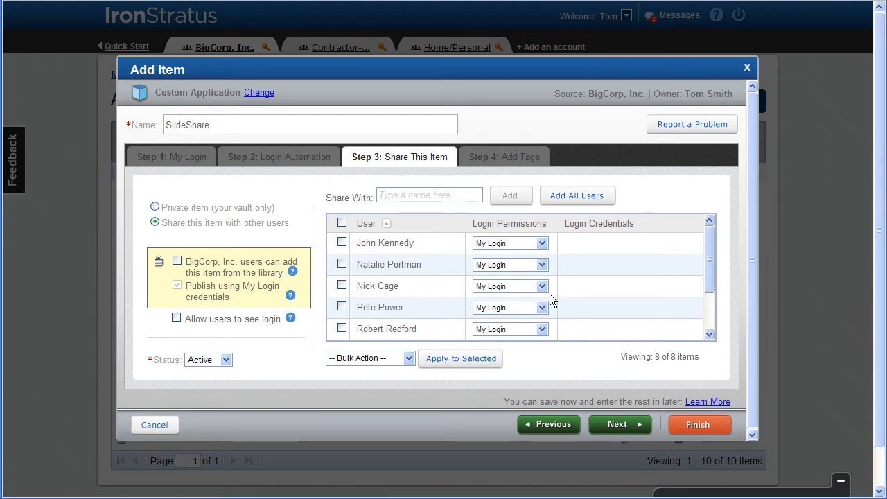
pyautogui.click(543, 243)
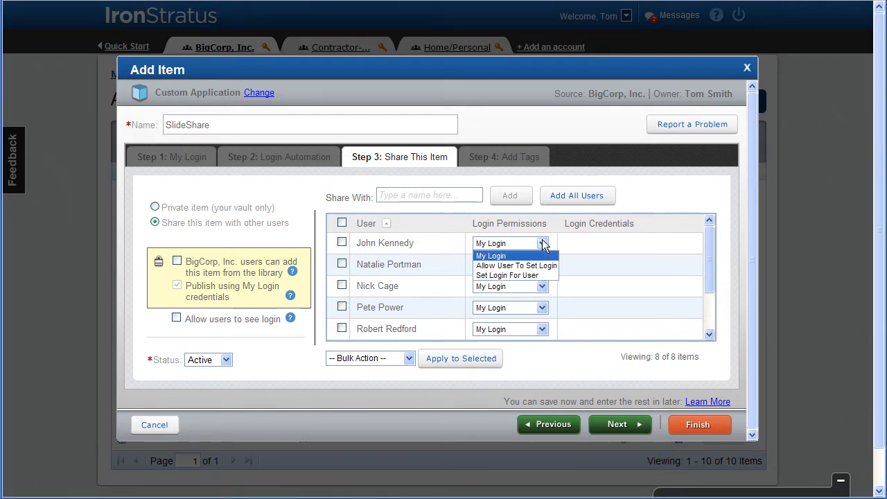
pyautogui.click(504, 256)
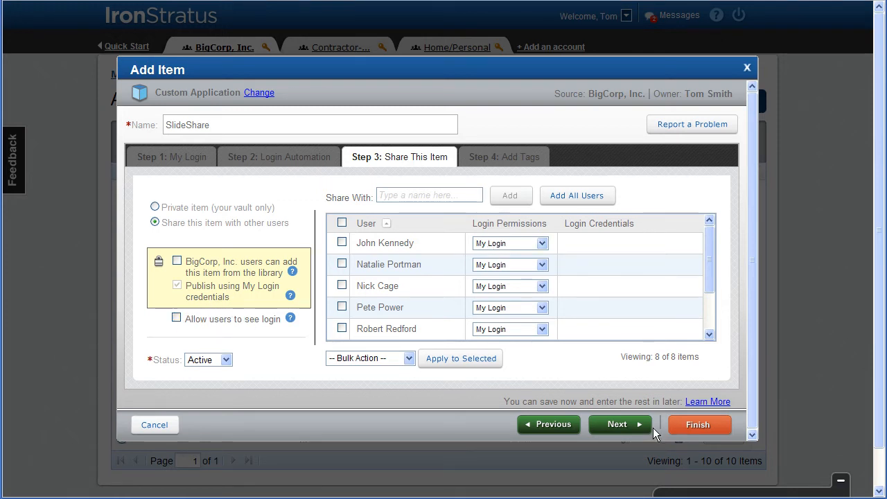
# Step: Tag SlideShare as Collaboration App, save it, and return to the applications list
pyautogui.click(591, 438)
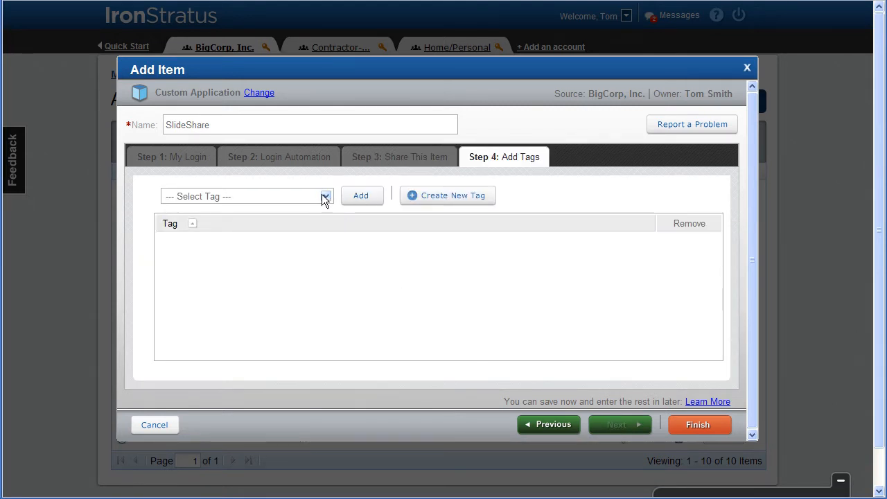
pyautogui.click(325, 198)
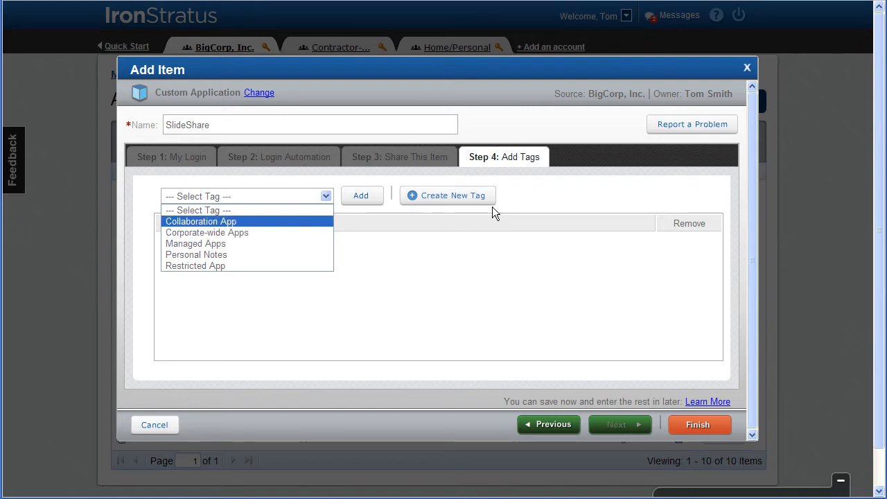
pyautogui.click(228, 221)
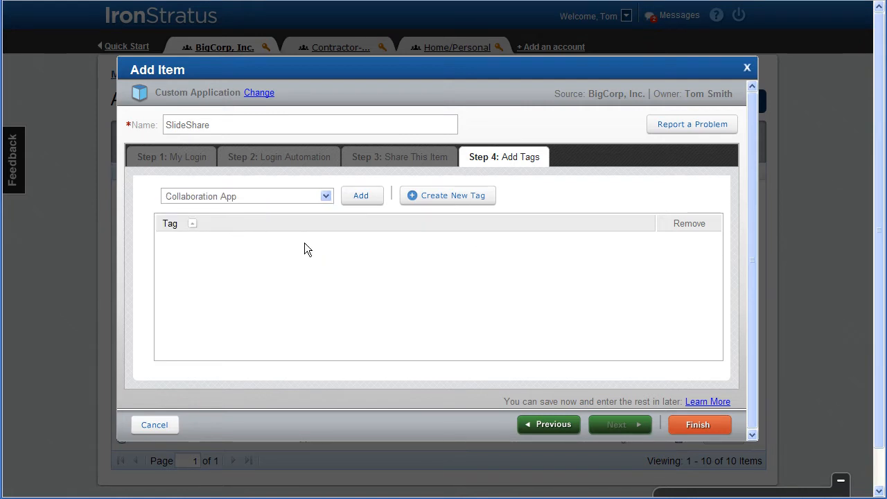
pyautogui.click(363, 201)
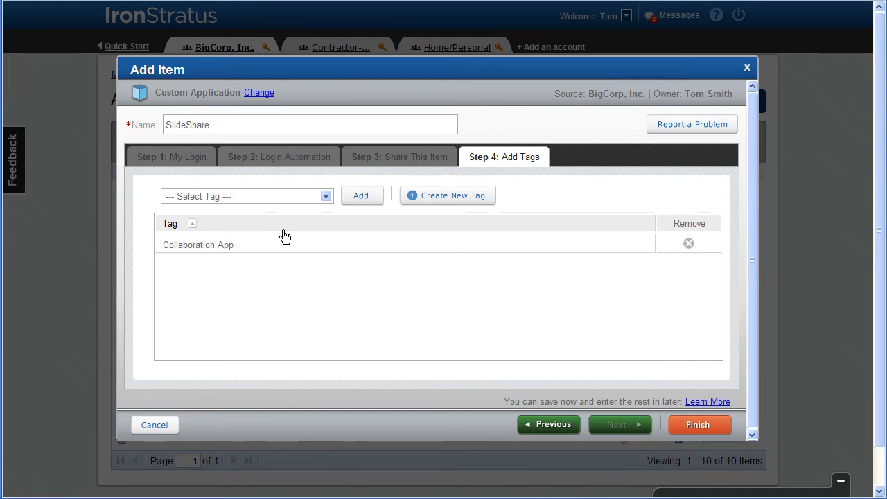
pyautogui.click(697, 427)
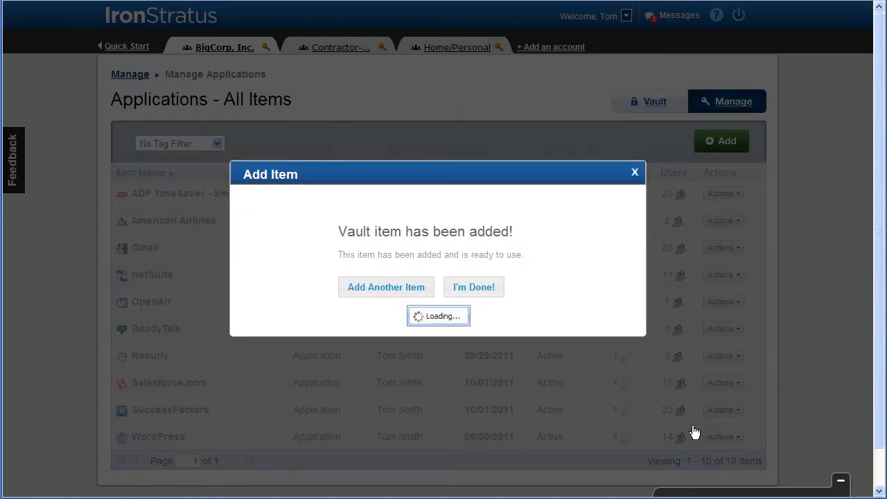
pyautogui.click(463, 289)
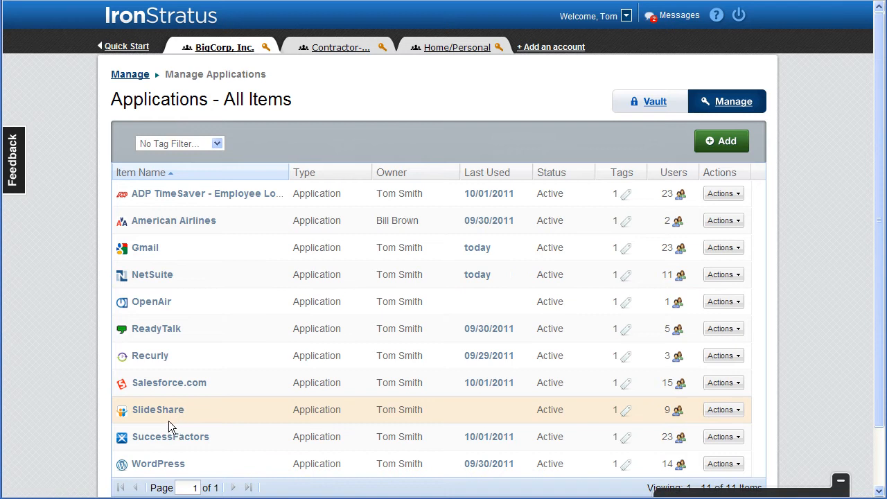
# Step: Check the nine users sharing SlideShare, then close the users list
pyautogui.click(678, 412)
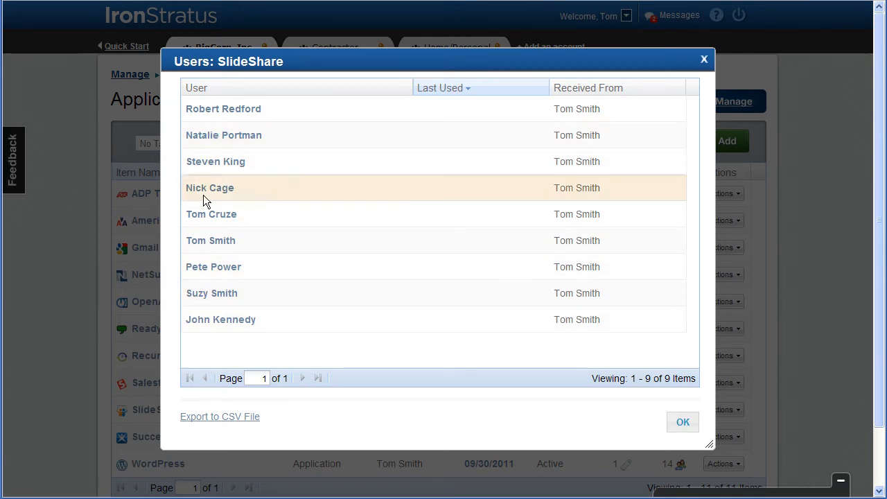
pyautogui.click(682, 422)
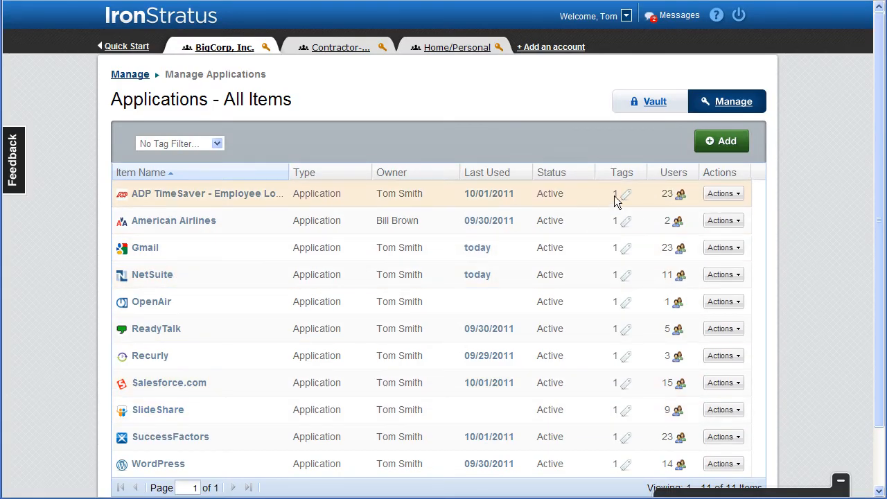
# Step: Add a secure note named 'My Secret' containing 'This is a secret', left unshared
pyautogui.click(722, 143)
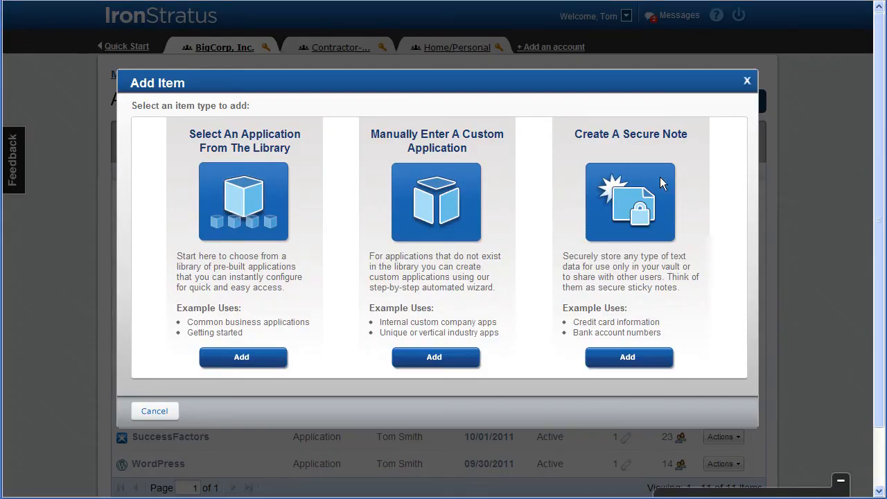
pyautogui.click(616, 359)
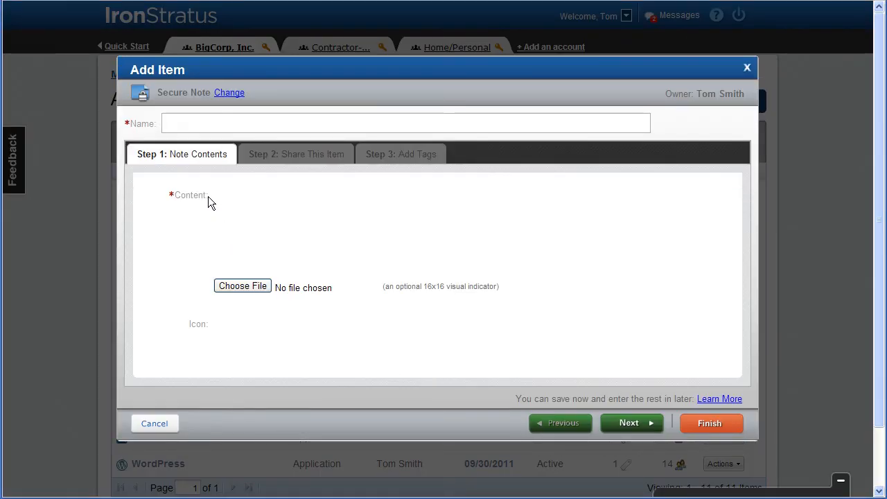
pyautogui.write('My Secret')
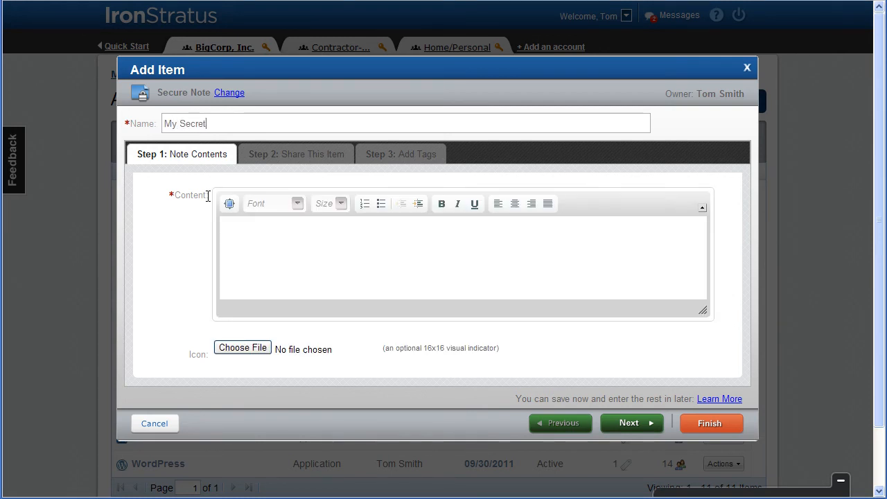
pyautogui.click(236, 229)
pyautogui.write('Th')
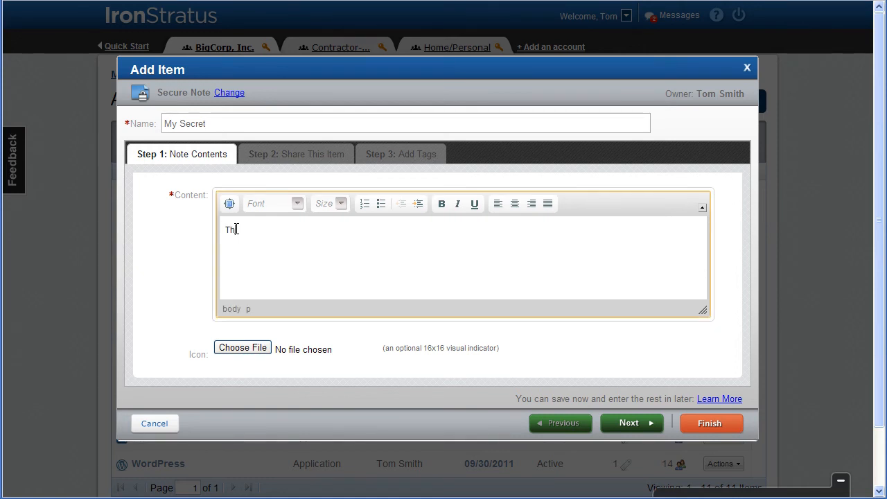
pyautogui.write('is is a secret')
pyautogui.click(627, 420)
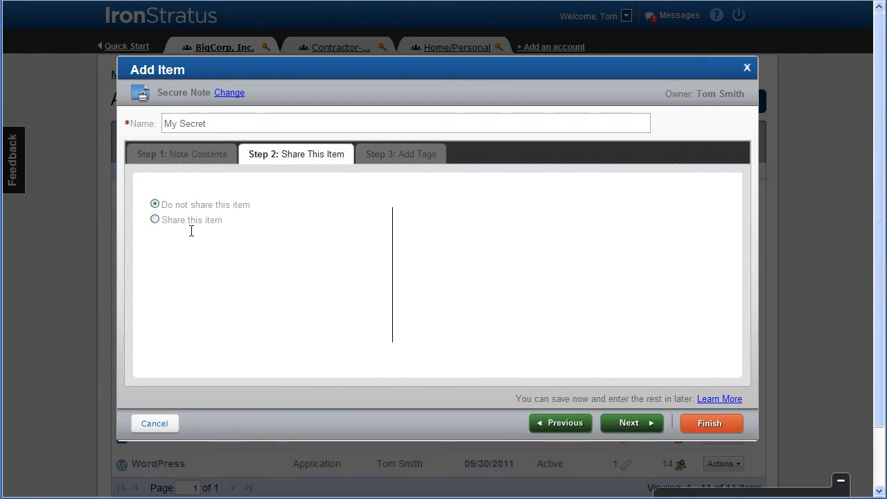
# Step: Tag the My Secret note with Personal Notes and save it to the vault
pyautogui.click(626, 422)
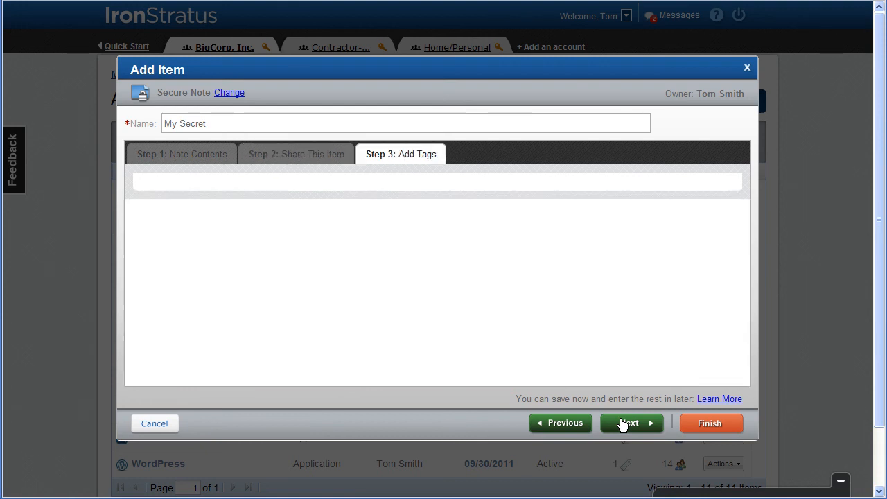
pyautogui.click(326, 194)
pyautogui.click(233, 254)
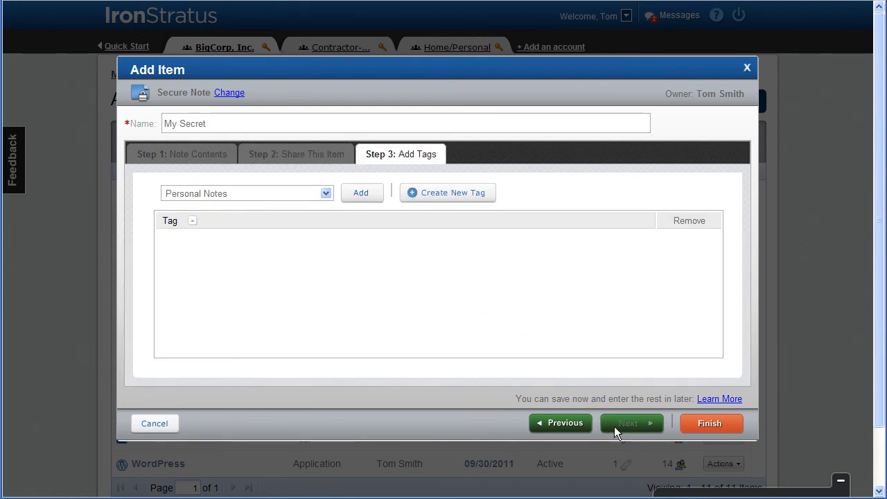
pyautogui.click(362, 195)
pyautogui.click(710, 426)
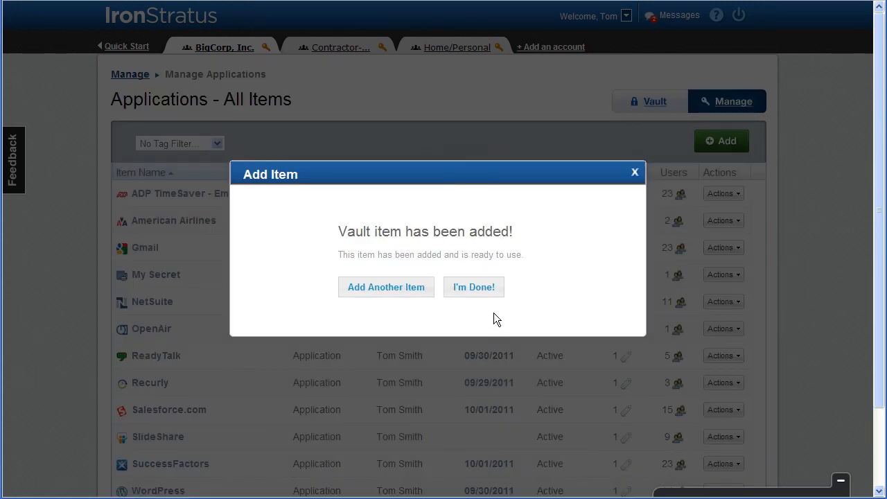
pyautogui.click(476, 288)
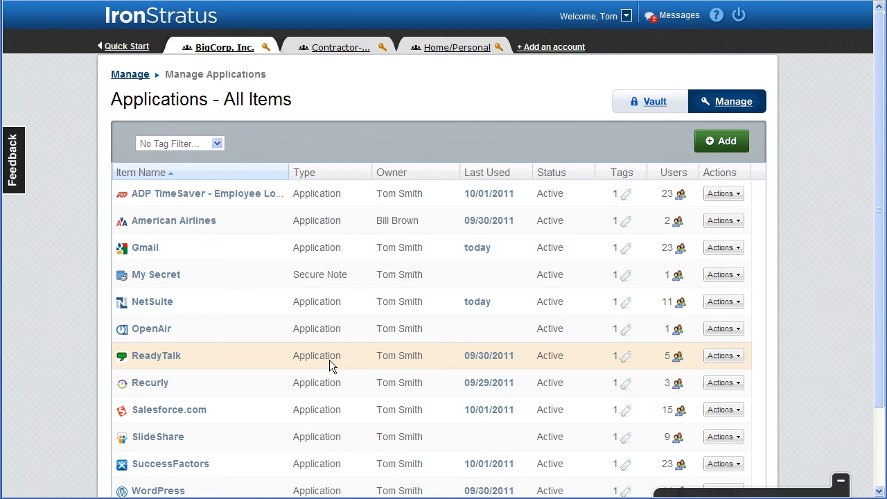